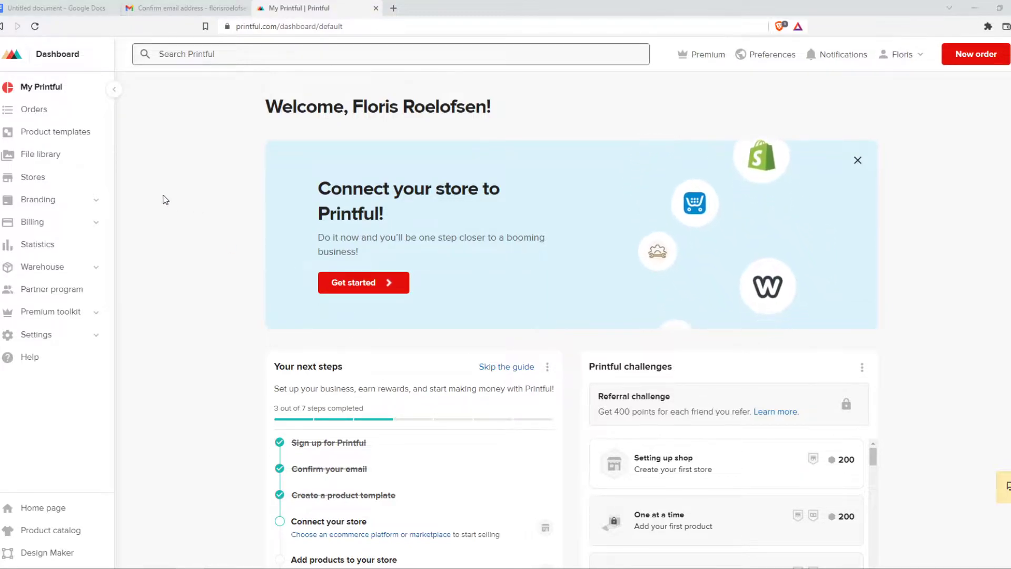
Open the Product templates list from the Printful dashboard sidebar
{"action": "left_click", "coordinate": [44, 131]}
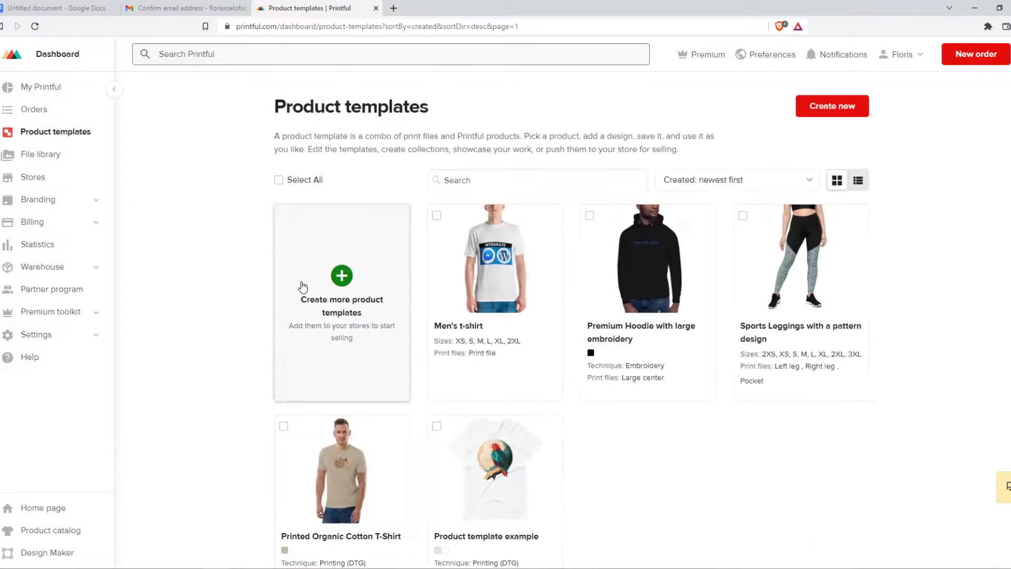
Create a new template from Men's clothing T-shirts using the Bella + Canvas 3001 Unisex Staple T-Shirt
{"action": "left_click", "coordinate": [332, 291]}
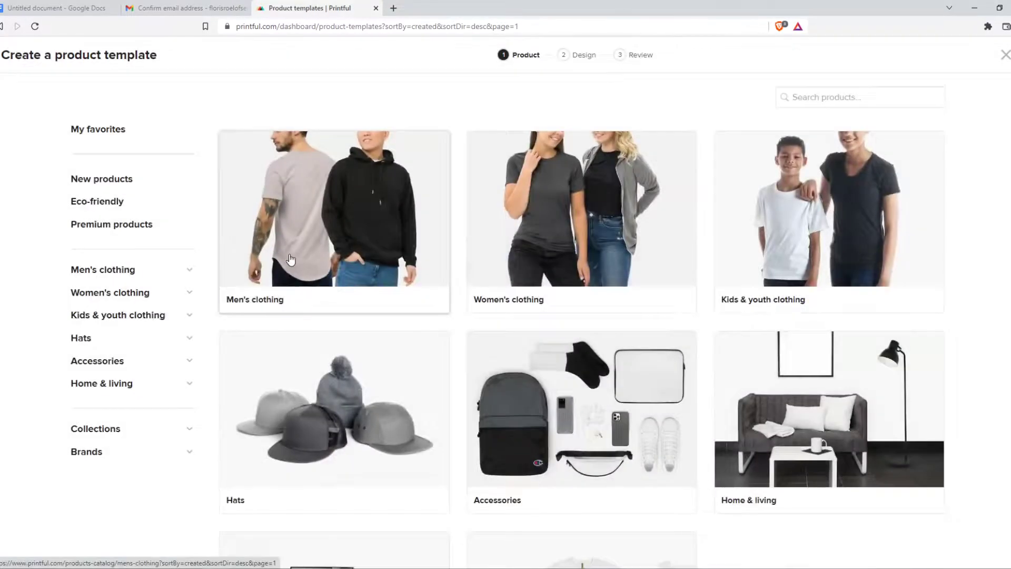
{"action": "scroll", "coordinate": [293, 261], "scroll_direction": "down", "scroll_amount": 2}
{"action": "scroll", "coordinate": [297, 253], "scroll_direction": "up", "scroll_amount": 2}
{"action": "left_click", "coordinate": [302, 243]}
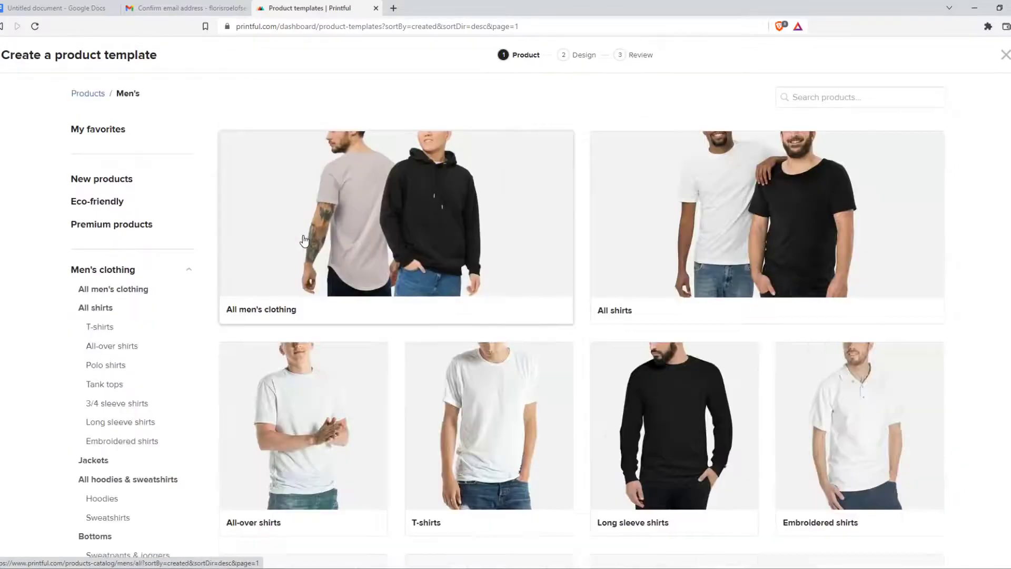
{"action": "scroll", "coordinate": [332, 269], "scroll_direction": "down", "scroll_amount": 1}
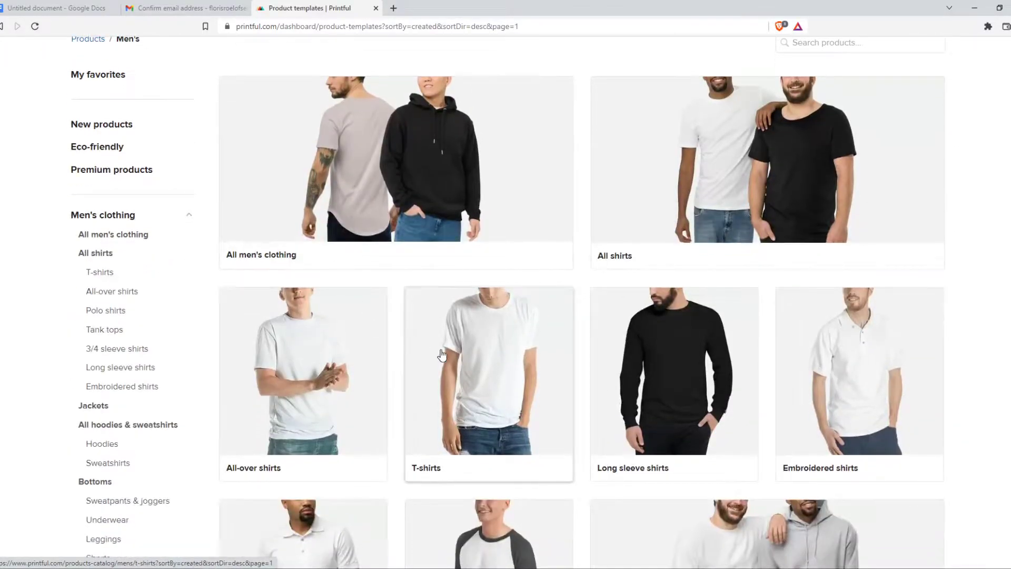
{"action": "left_click", "coordinate": [440, 355]}
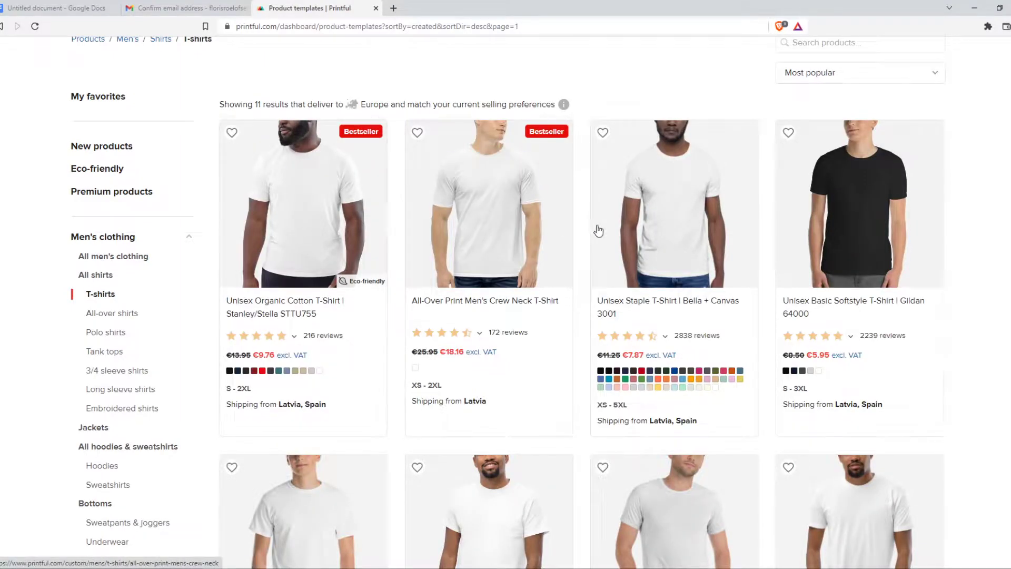
{"action": "left_click", "coordinate": [632, 227]}
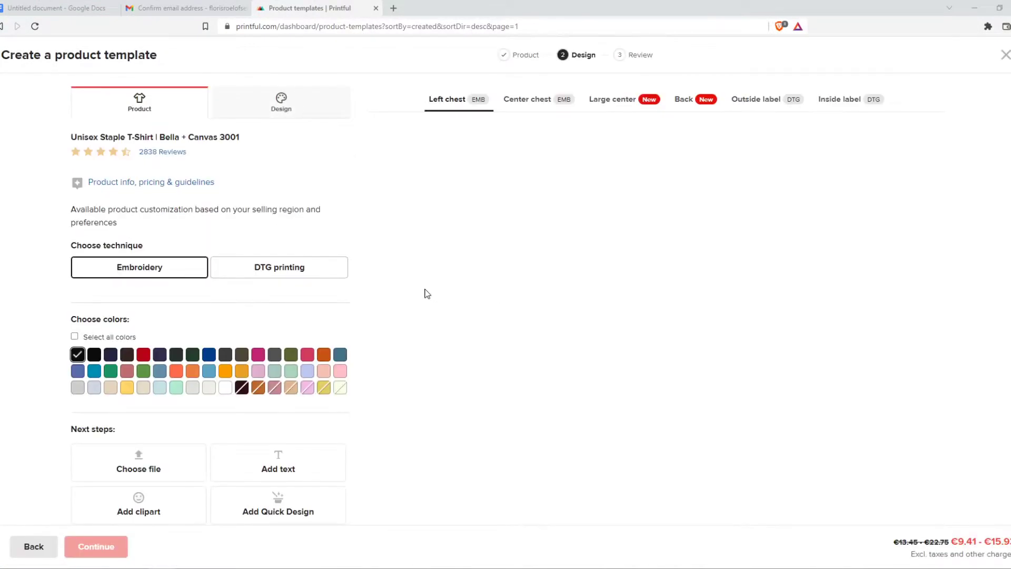
{"action": "scroll", "coordinate": [435, 294], "scroll_direction": "down", "scroll_amount": 2}
Apply 18.png from the file library and shrink it to a small left-chest logo
{"action": "left_click", "coordinate": [710, 252]}
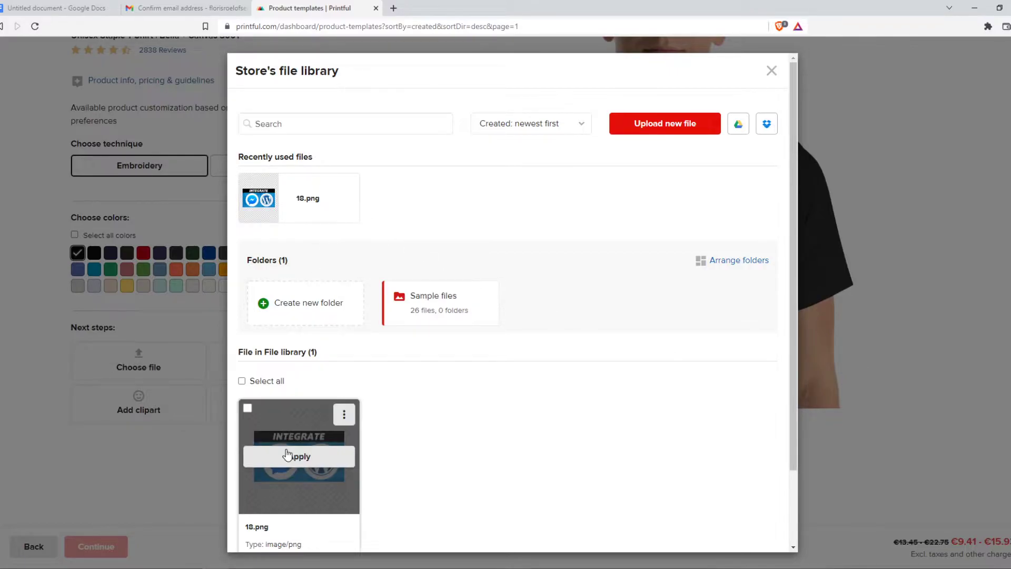
{"action": "left_click", "coordinate": [269, 457]}
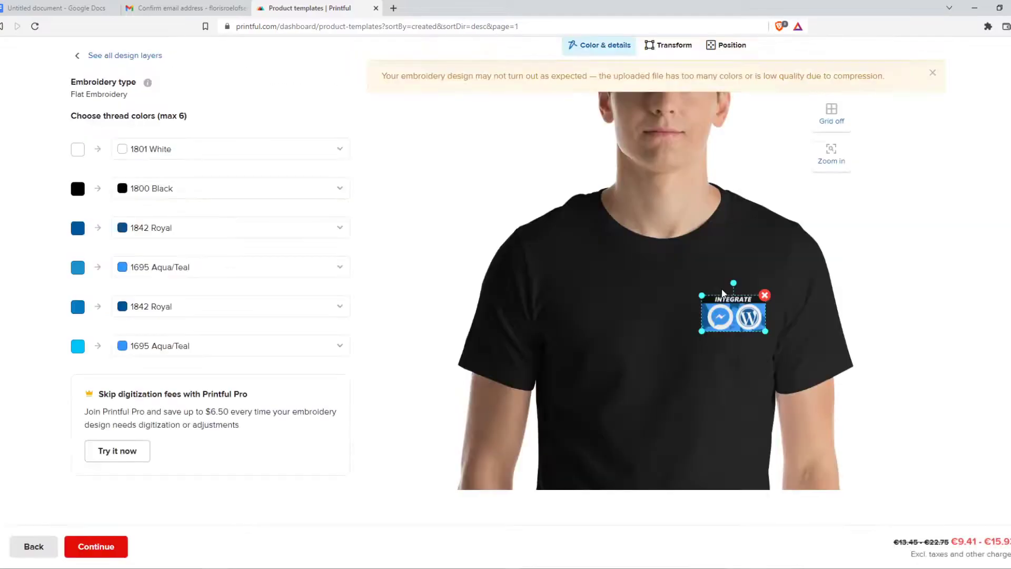
{"action": "left_click", "coordinate": [712, 317]}
{"action": "left_click_drag", "start_coordinate": [648, 359], "coordinate": [703, 330]}
Save the Unisex t-shirt product template and open its card
{"action": "left_click", "coordinate": [94, 547]}
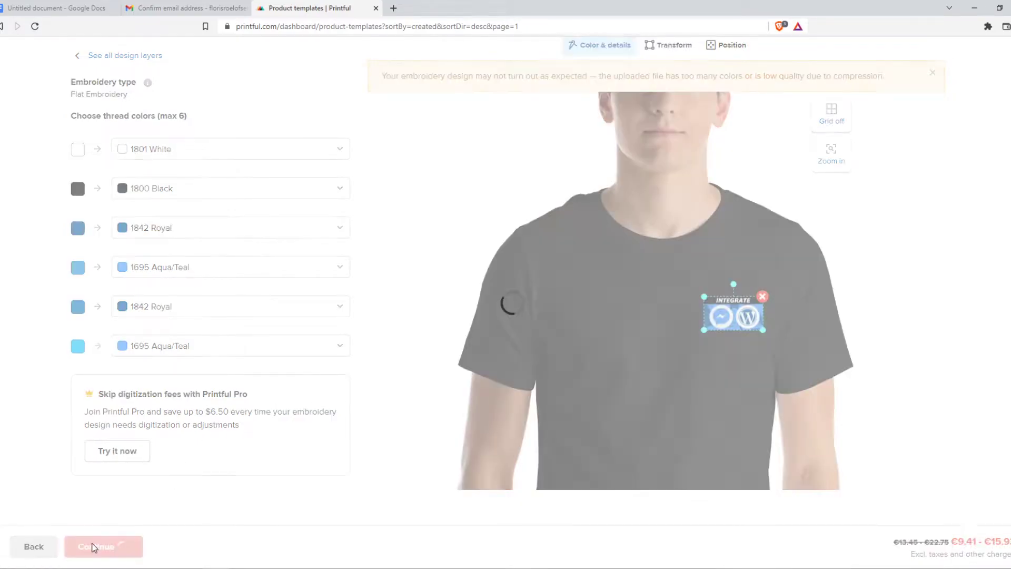
{"action": "left_click", "coordinate": [152, 559]}
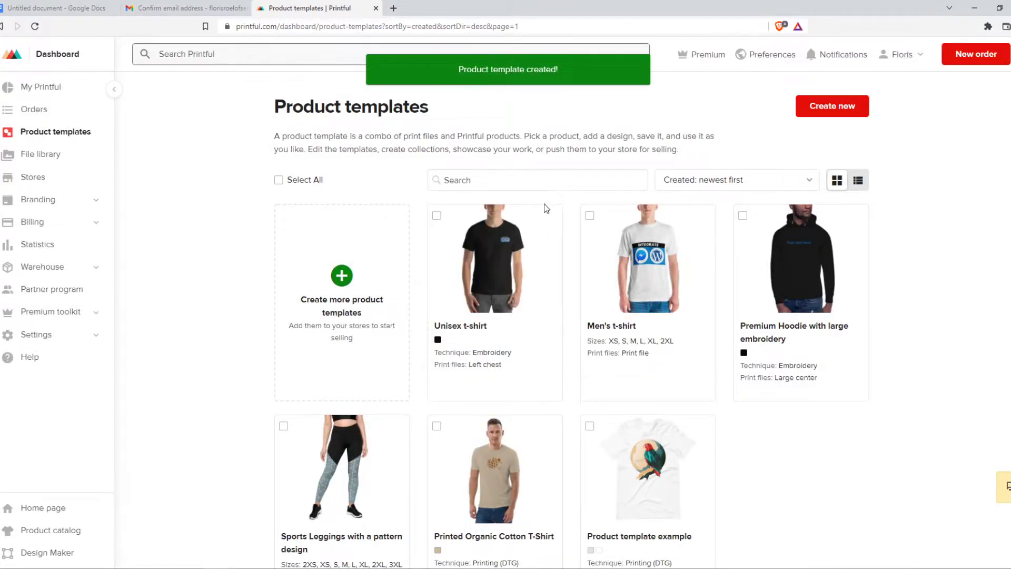
{"action": "left_click", "coordinate": [483, 229]}
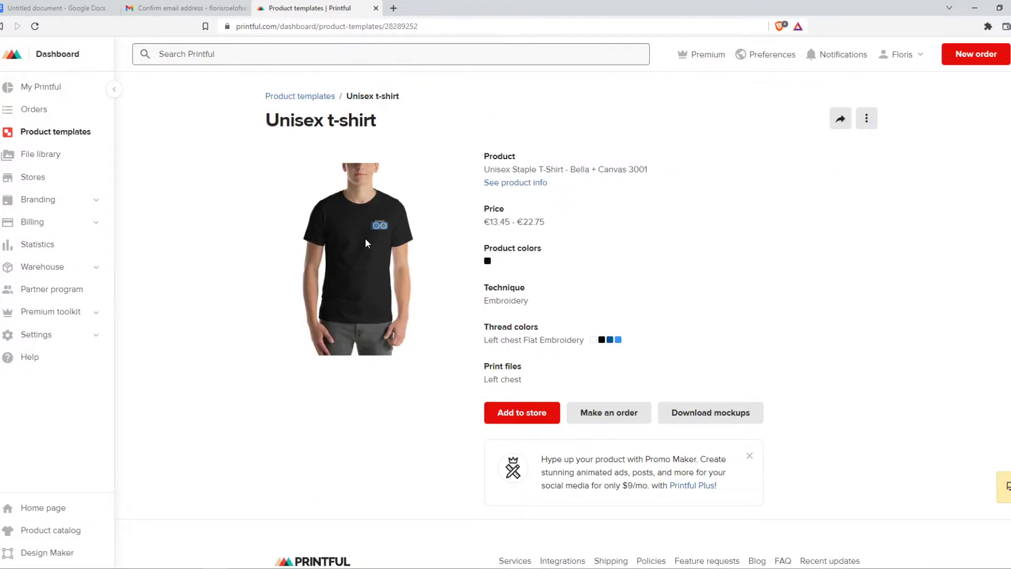
{"action": "right_click", "coordinate": [320, 193]}
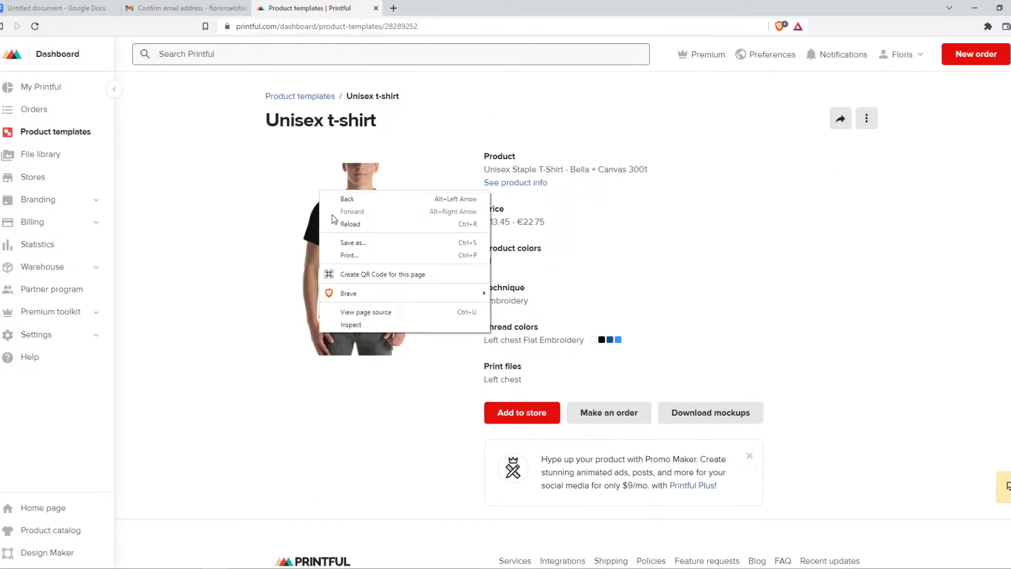
{"action": "scroll", "coordinate": [326, 283], "scroll_direction": "down", "scroll_amount": 1}
{"action": "scroll", "coordinate": [327, 278], "scroll_direction": "down", "scroll_amount": 2}
{"action": "scroll", "coordinate": [327, 279], "scroll_direction": "up", "scroll_amount": 3}
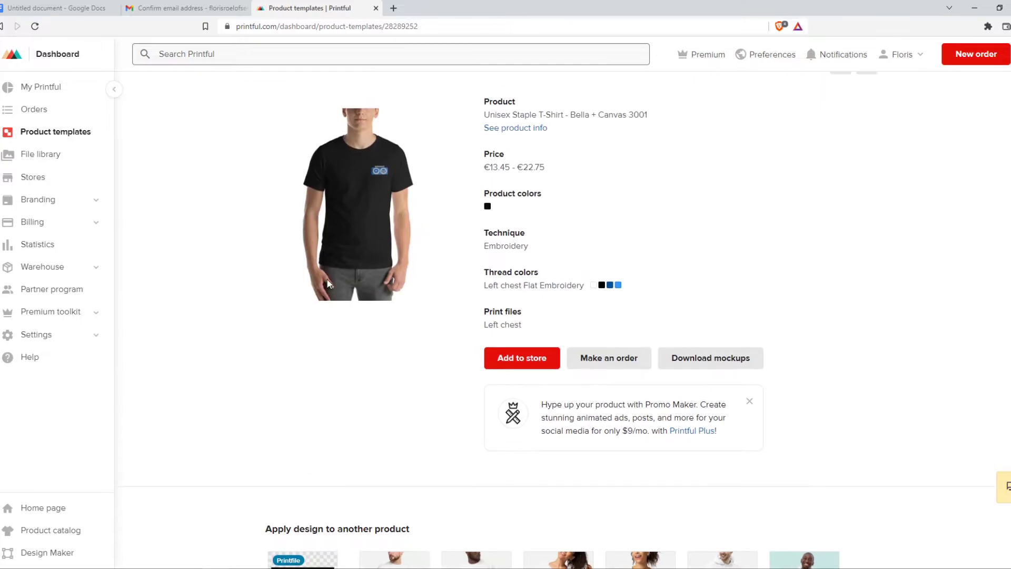
Add Men's 4, Women's and Men's 3 mockup styles, keeping PNG format
{"action": "left_click", "coordinate": [702, 425]}
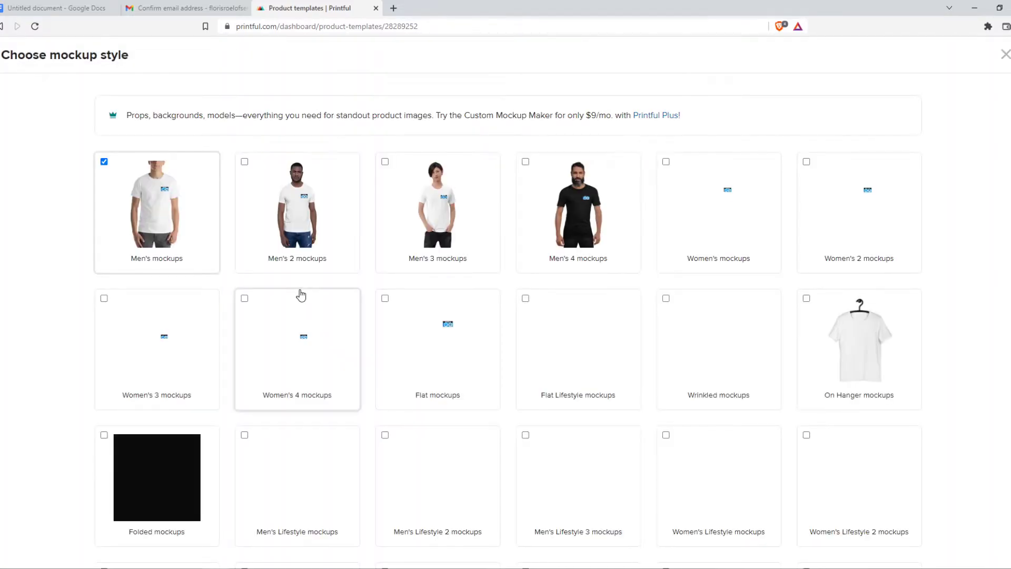
{"action": "scroll", "coordinate": [623, 213], "scroll_direction": "down", "scroll_amount": 3}
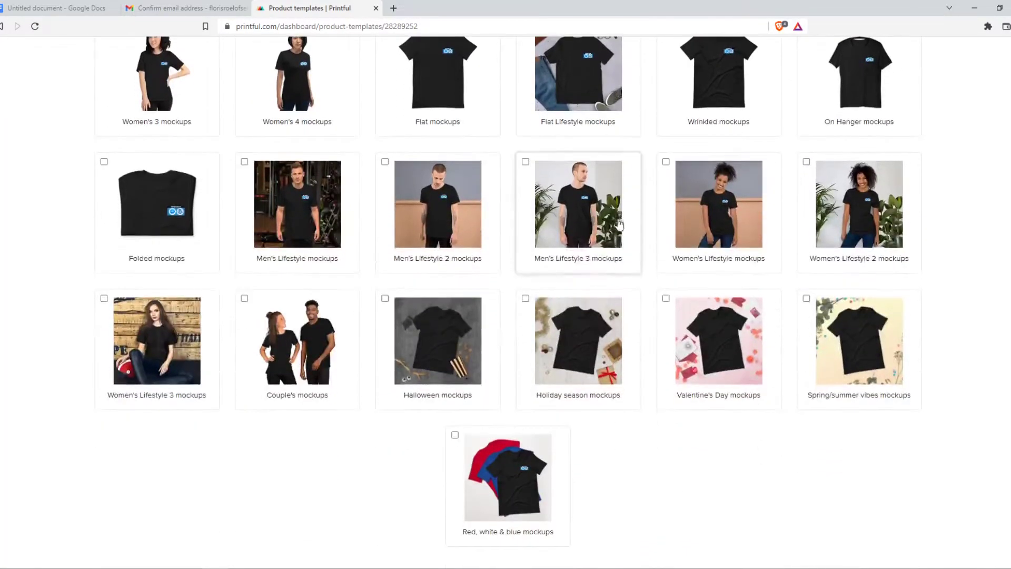
{"action": "scroll", "coordinate": [588, 292], "scroll_direction": "down", "scroll_amount": 3}
{"action": "scroll", "coordinate": [588, 293], "scroll_direction": "up", "scroll_amount": 3}
{"action": "scroll", "coordinate": [501, 401], "scroll_direction": "up", "scroll_amount": 3}
{"action": "left_click", "coordinate": [706, 234]}
{"action": "left_click", "coordinate": [578, 213]}
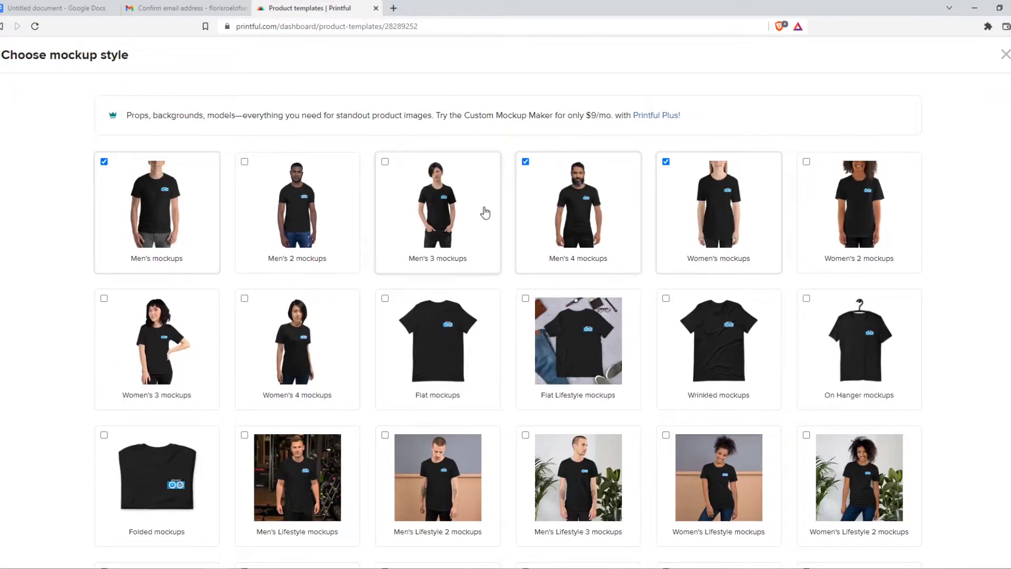
{"action": "left_click", "coordinate": [485, 211]}
{"action": "scroll", "coordinate": [386, 326], "scroll_direction": "down", "scroll_amount": 10}
{"action": "scroll", "coordinate": [385, 337], "scroll_direction": "down", "scroll_amount": 3}
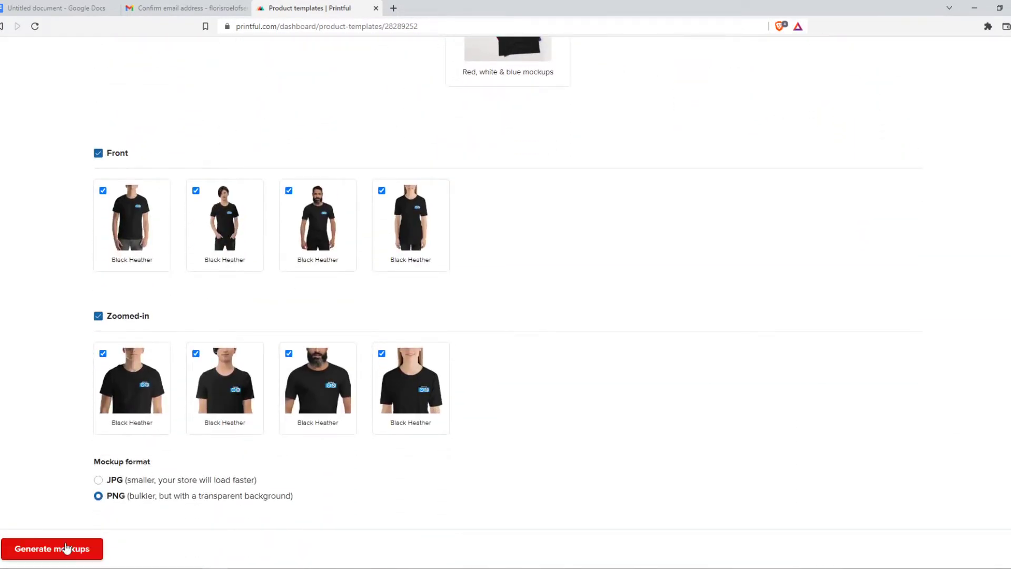
Generate the selected PNG mockups and download them as a zip archive
{"action": "left_click", "coordinate": [64, 551]}
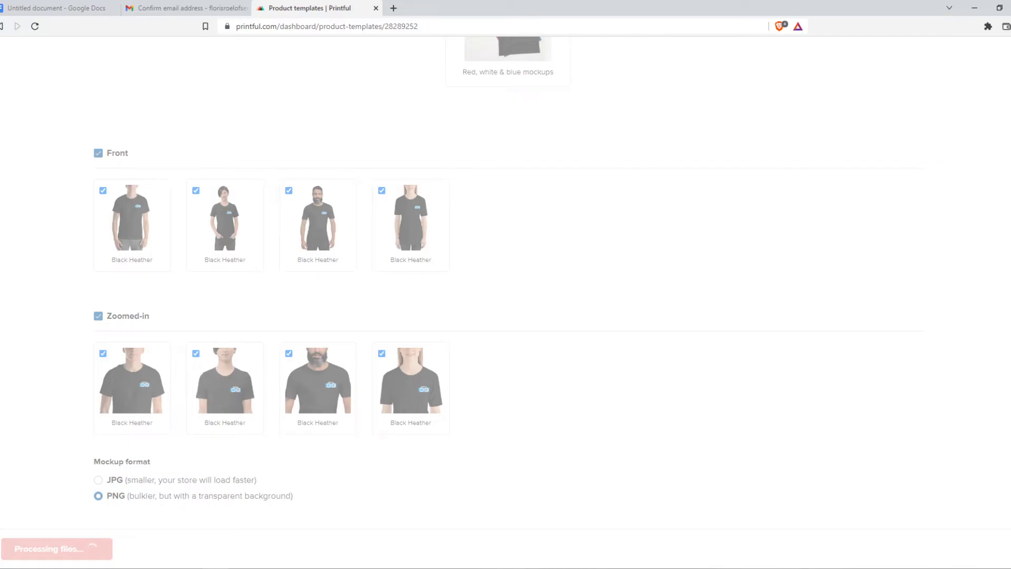
{"action": "scroll", "coordinate": [354, 390], "scroll_direction": "up", "scroll_amount": 2}
{"action": "scroll", "coordinate": [354, 390], "scroll_direction": "up", "scroll_amount": 5}
{"action": "scroll", "coordinate": [354, 390], "scroll_direction": "up", "scroll_amount": 5}
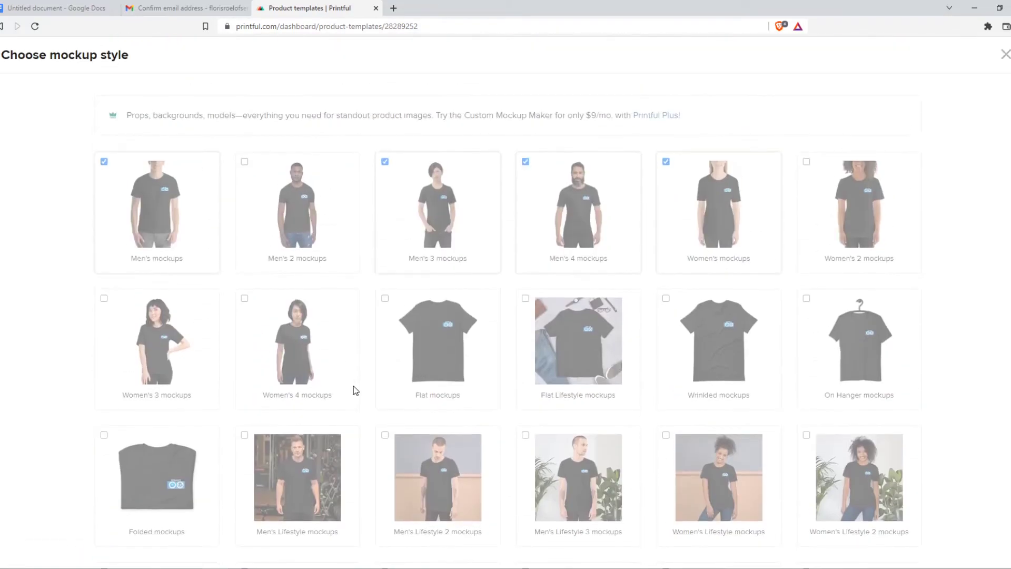
{"action": "scroll", "coordinate": [454, 442], "scroll_direction": "down", "scroll_amount": 10}
{"action": "scroll", "coordinate": [454, 443], "scroll_direction": "down", "scroll_amount": 2}
{"action": "left_click", "coordinate": [77, 552]}
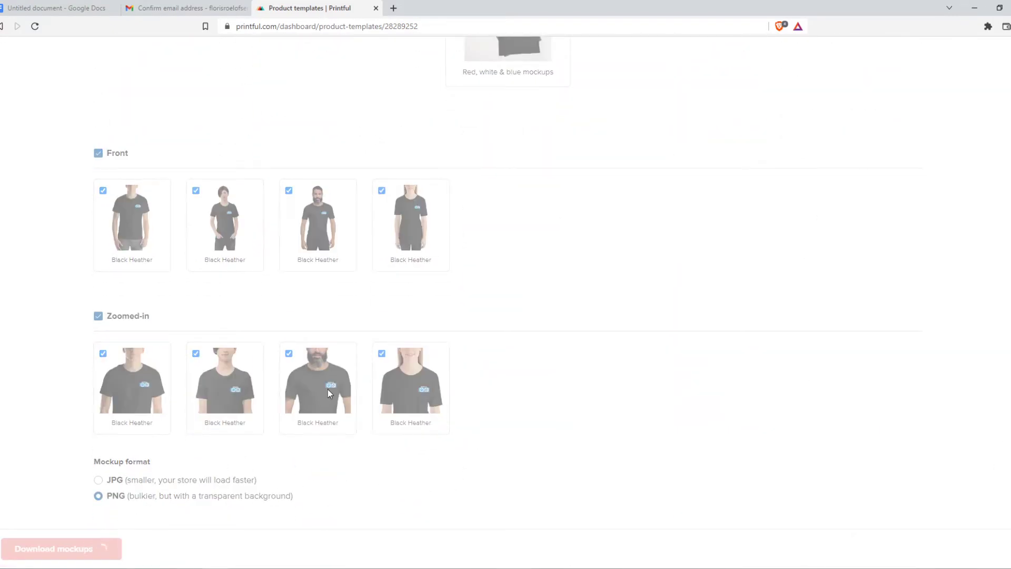
{"action": "scroll", "coordinate": [328, 388], "scroll_direction": "up", "scroll_amount": 3}
{"action": "scroll", "coordinate": [314, 420], "scroll_direction": "down", "scroll_amount": 3}
{"action": "scroll", "coordinate": [295, 461], "scroll_direction": "up", "scroll_amount": 5}
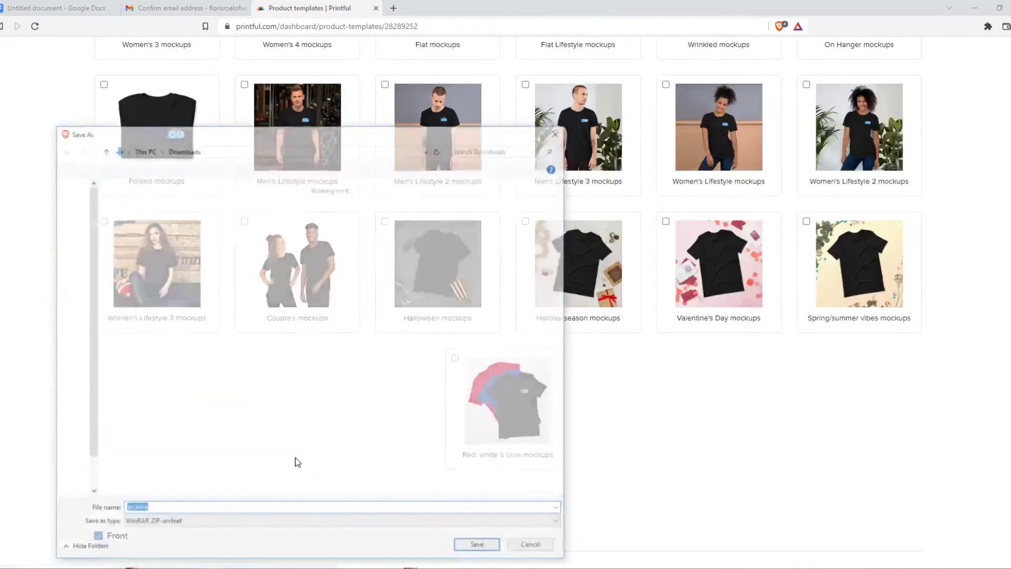
Dismiss the Save As dialog for the mockup zip archive
{"action": "left_click", "coordinate": [559, 132]}
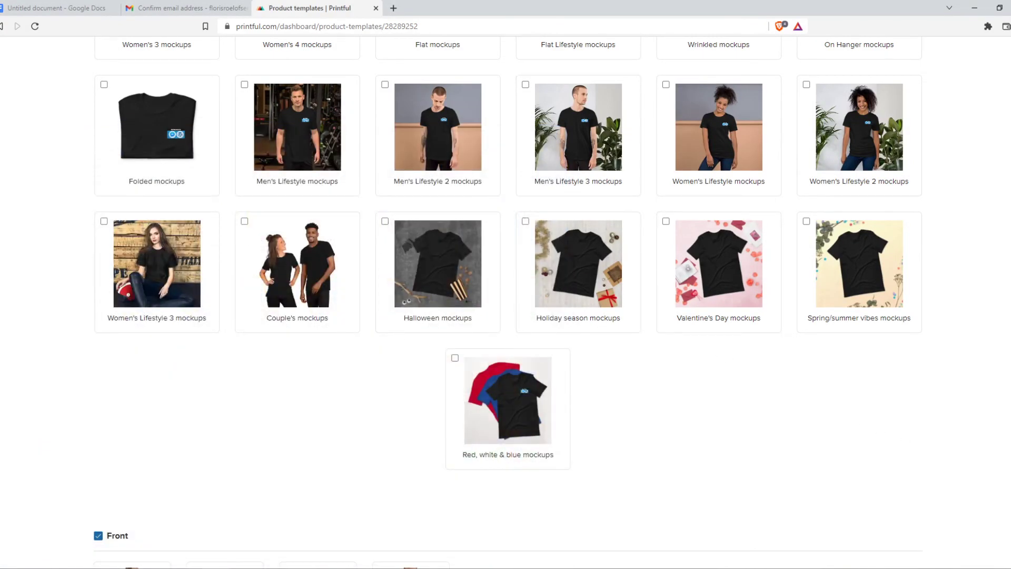